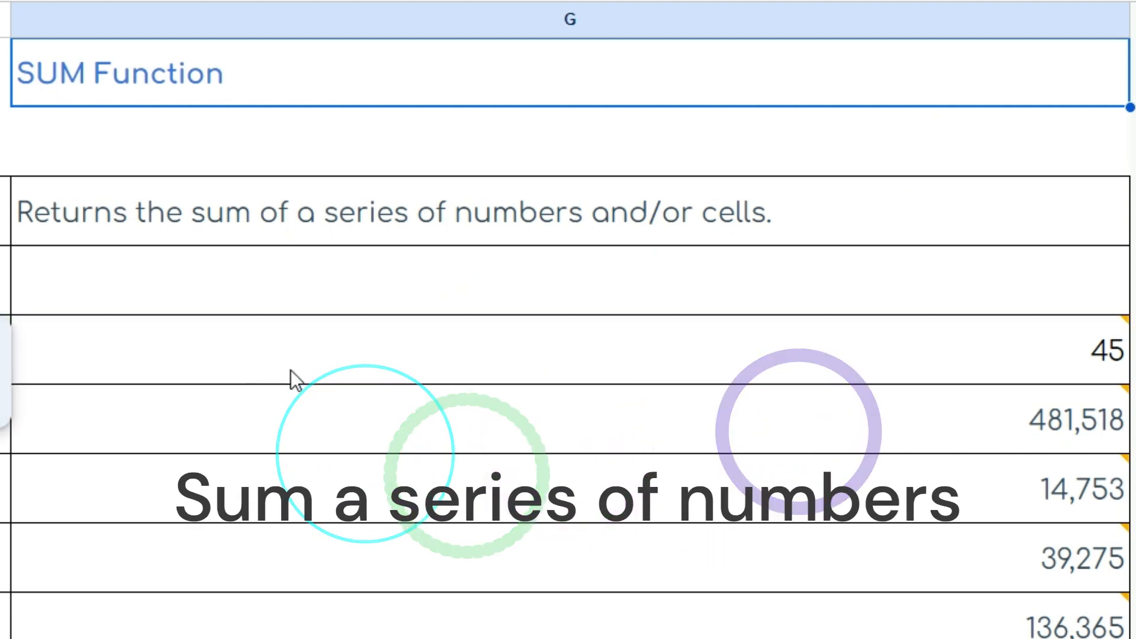
# Enter =SUM(1,2,3,4,E5,E6,D7,D8,C9) in column G beside the last data row of the SUM Function table
pyautogui.doubleClick(193, 364)
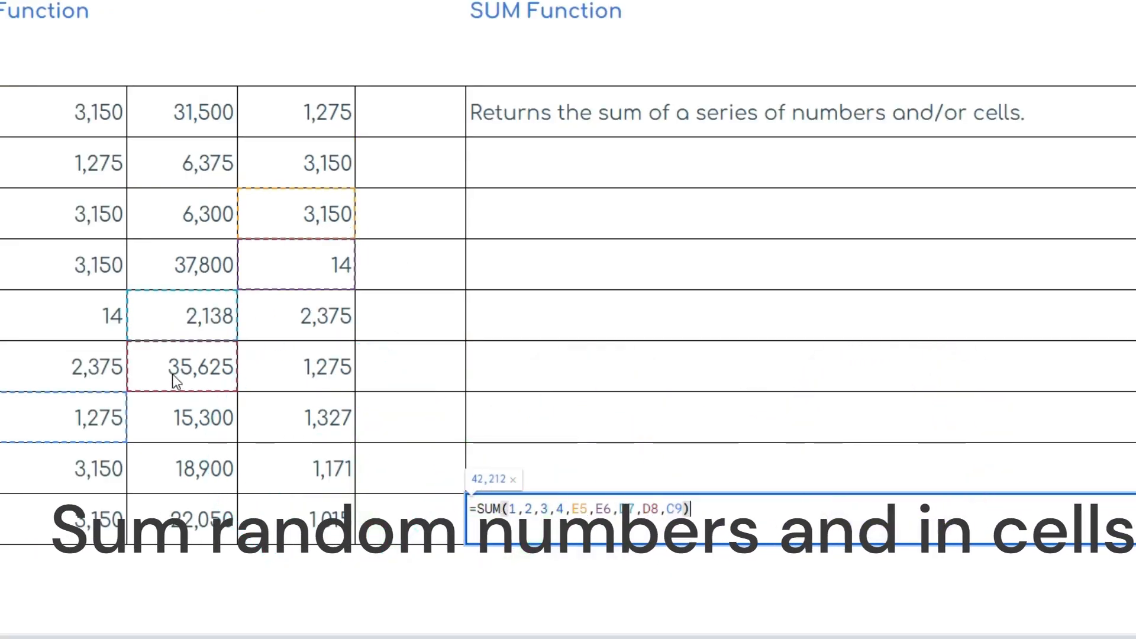
pyautogui.press('Return')
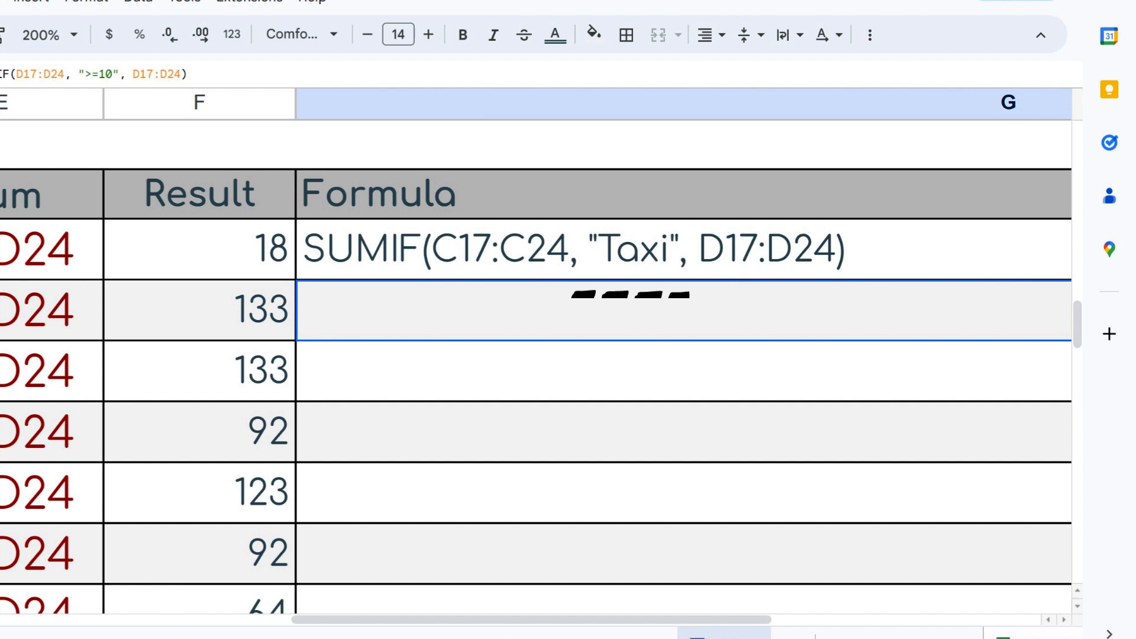
# Enter the SUMIF formula for D17:D24 with criterion ">=10" in the Formula column below the Taxi formula
pyautogui.press('Return')
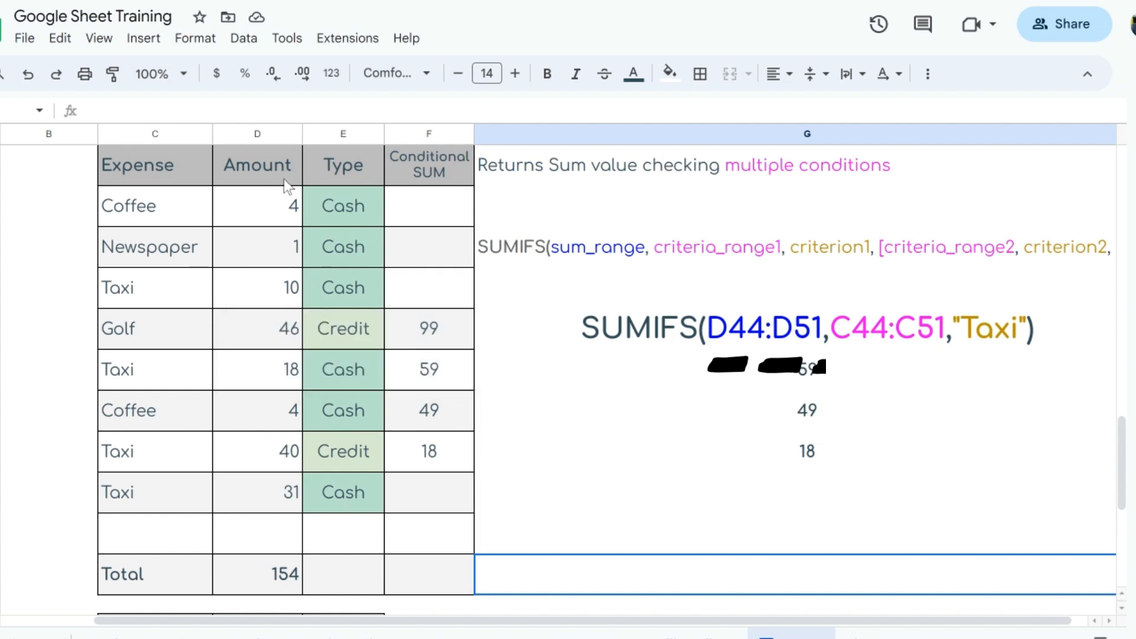
# Check each Taxi entry in the Expense column that meets the criterion of SUMIFS(D44:D51,C44:C51,"Taxi")
pyautogui.click(153, 549)
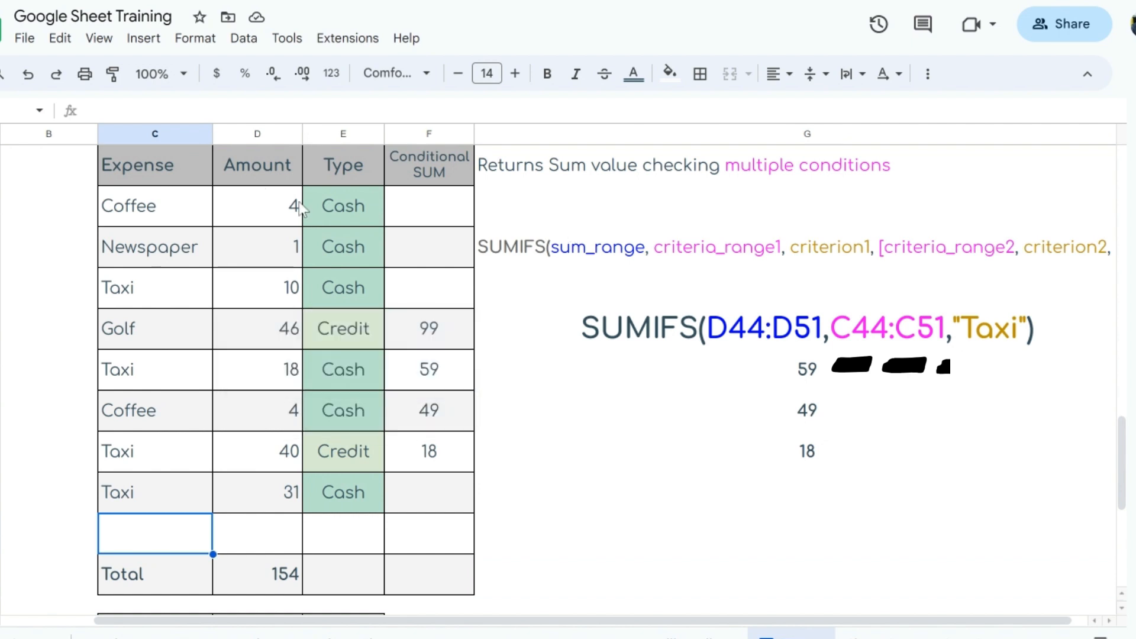
pyautogui.click(148, 292)
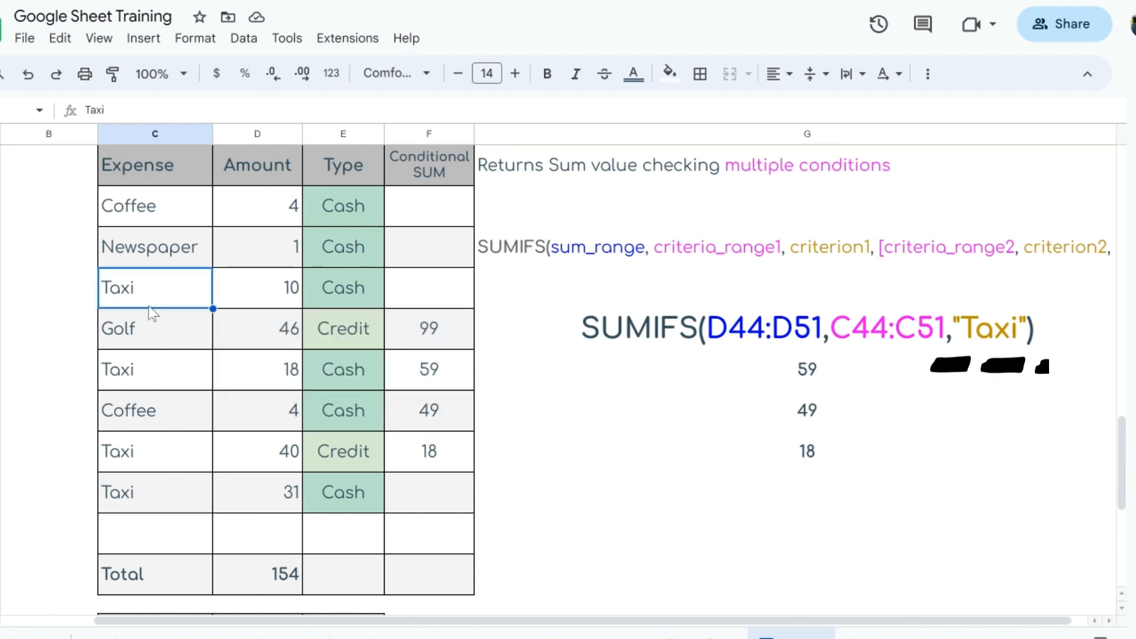
pyautogui.click(140, 369)
pyautogui.click(139, 445)
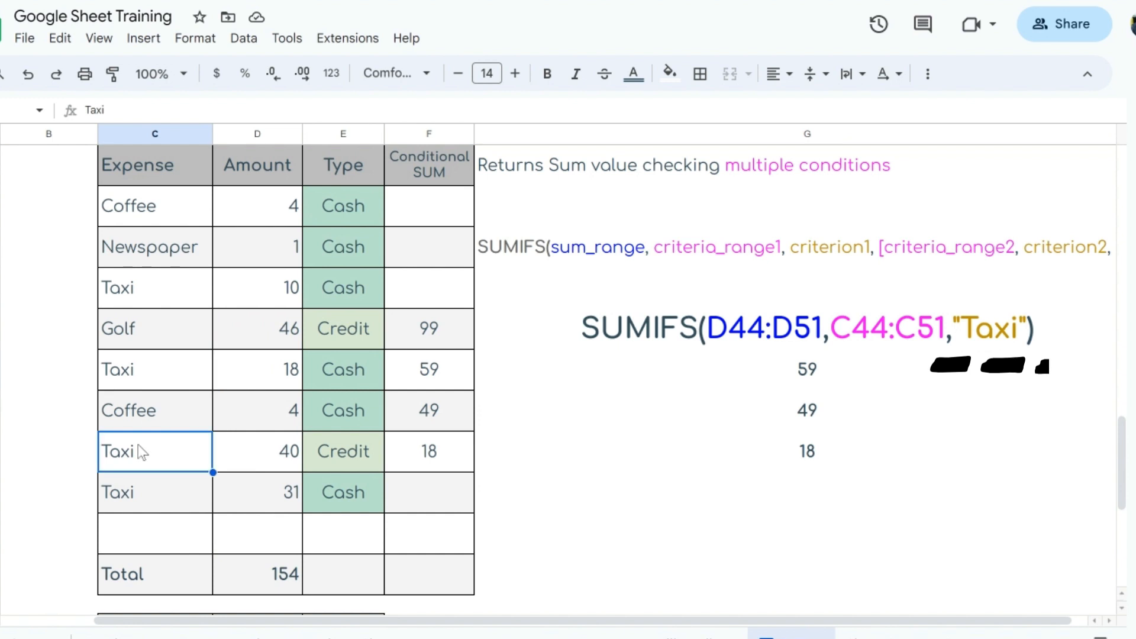
pyautogui.click(136, 484)
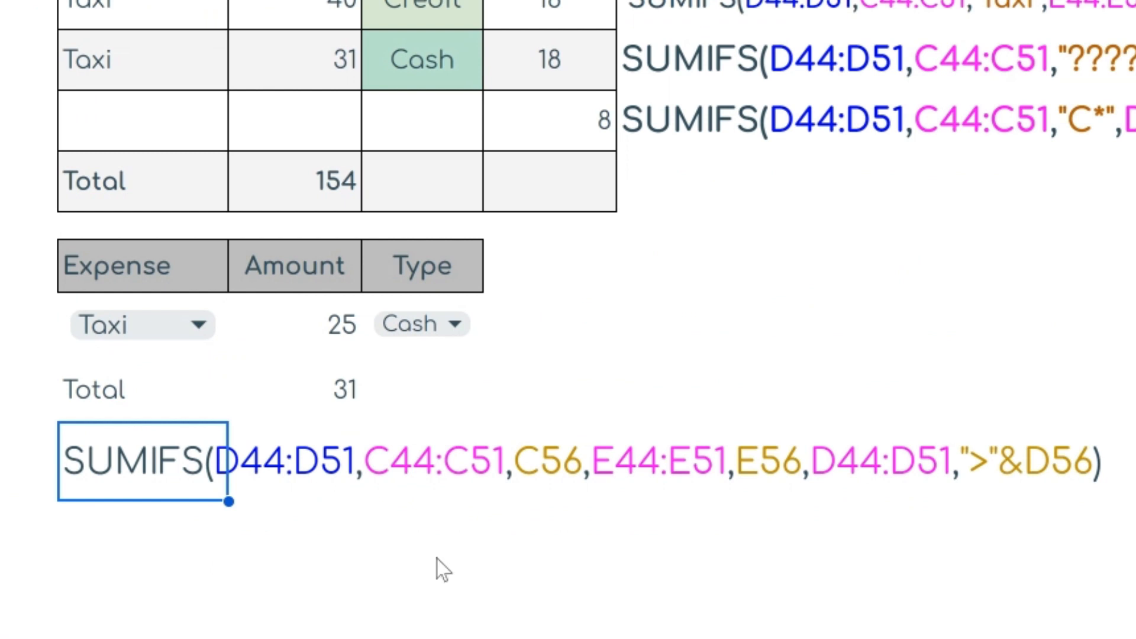
# Try Coffee and Newspaper as the Expense criterion above the SUMIFS total, and set it back to Taxi
pyautogui.click(197, 322)
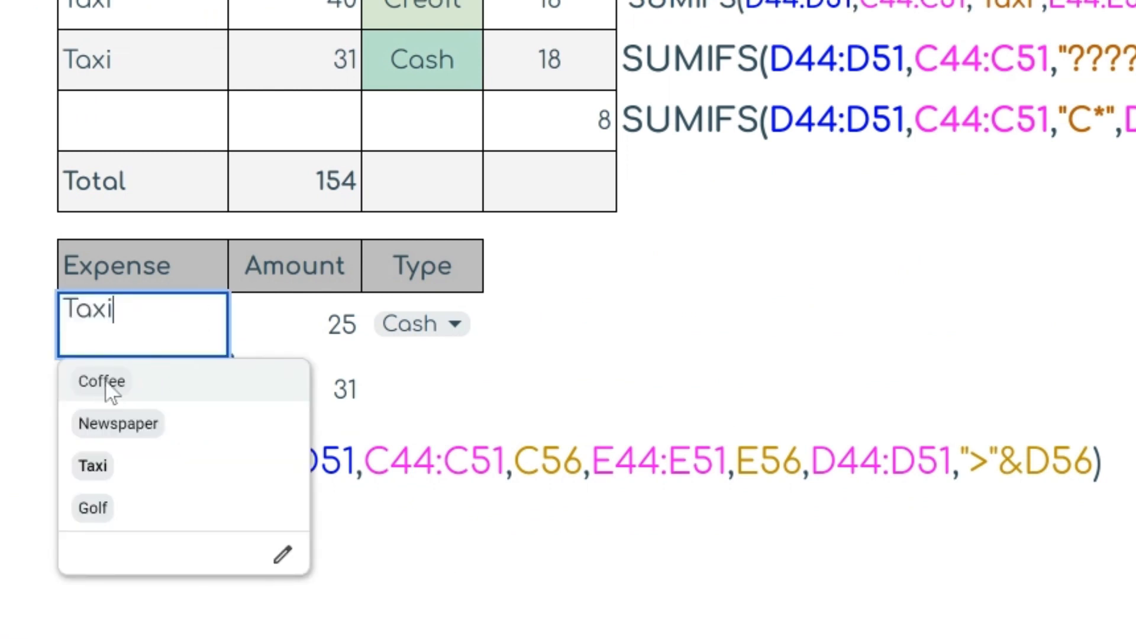
pyautogui.click(101, 382)
pyautogui.click(189, 324)
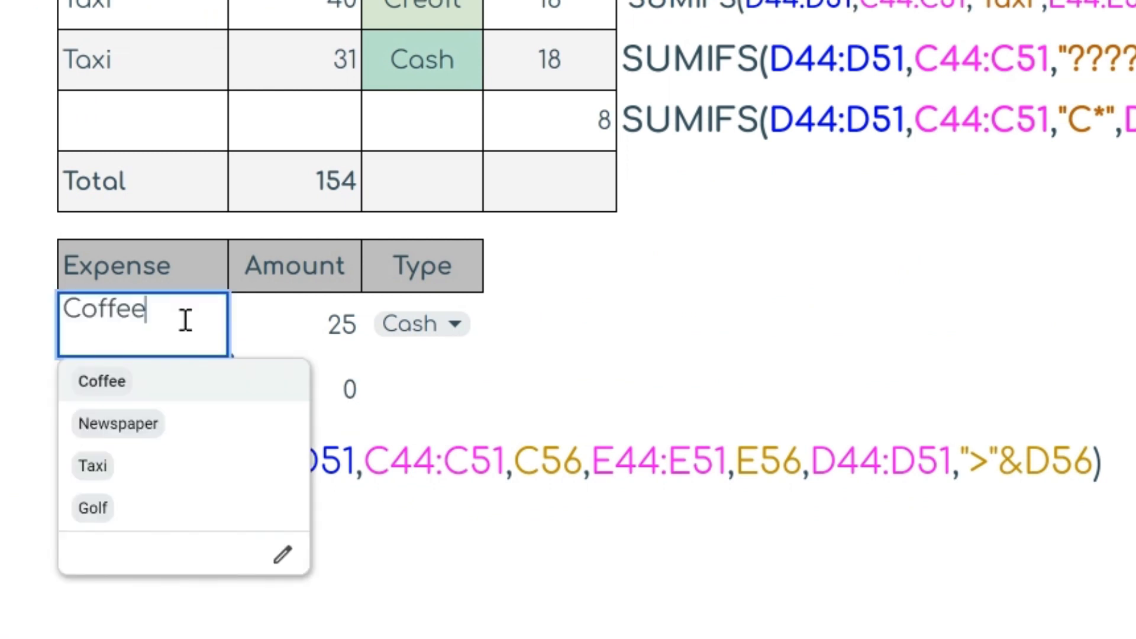
pyautogui.click(122, 428)
pyautogui.click(187, 327)
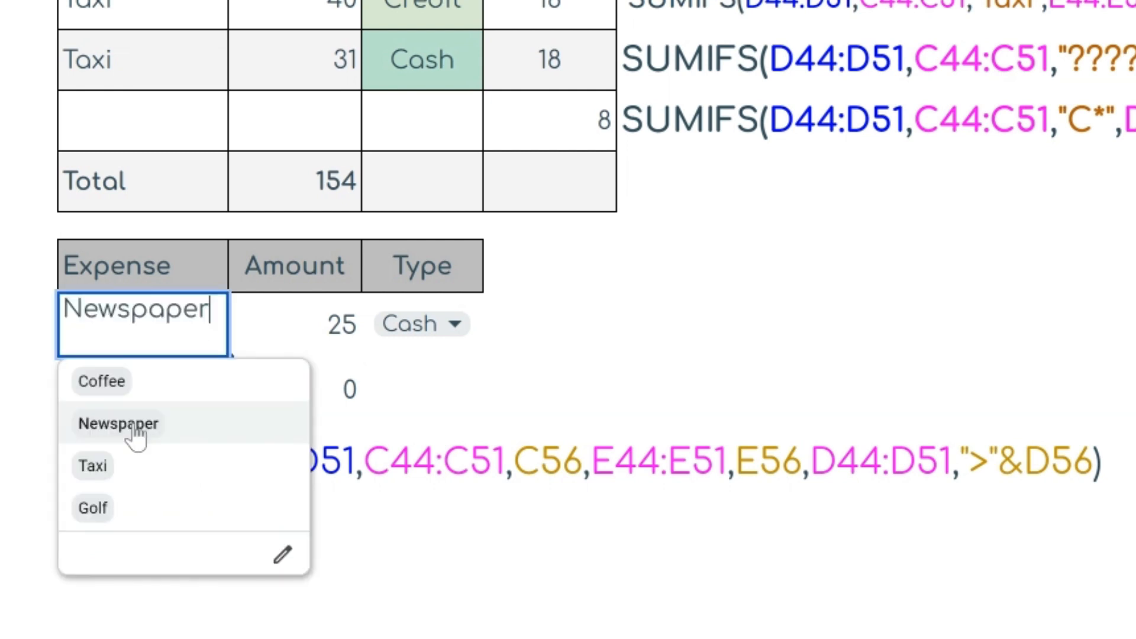
pyautogui.click(117, 466)
# Set the Amount criterion of the SUMIFS lookup to 5
pyautogui.click(340, 352)
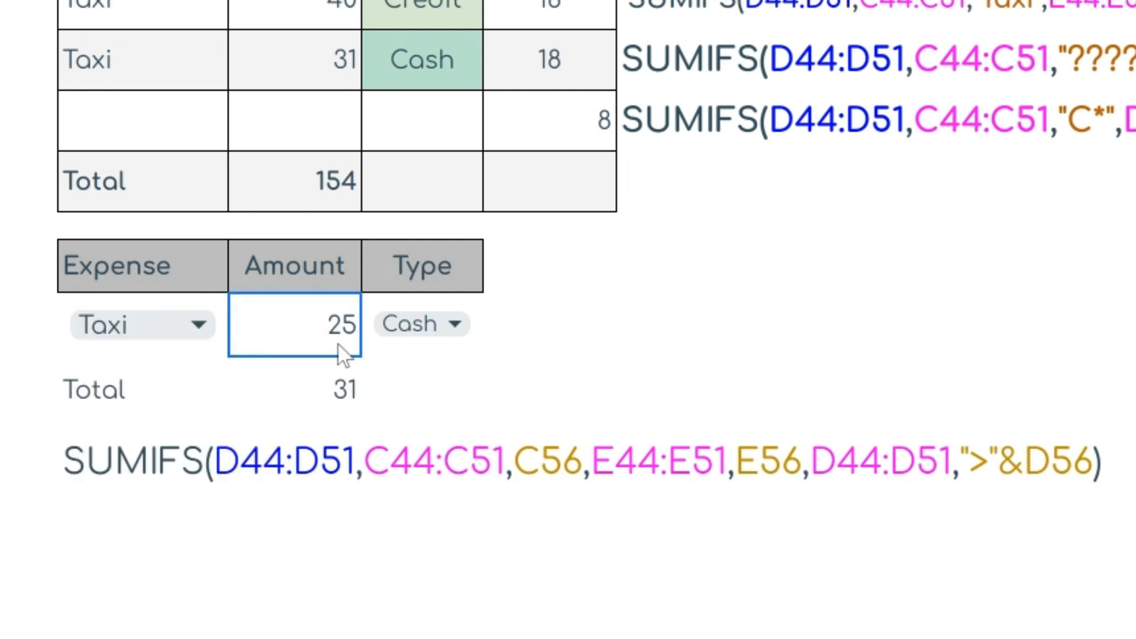
pyautogui.write('5')
pyautogui.press('Return')
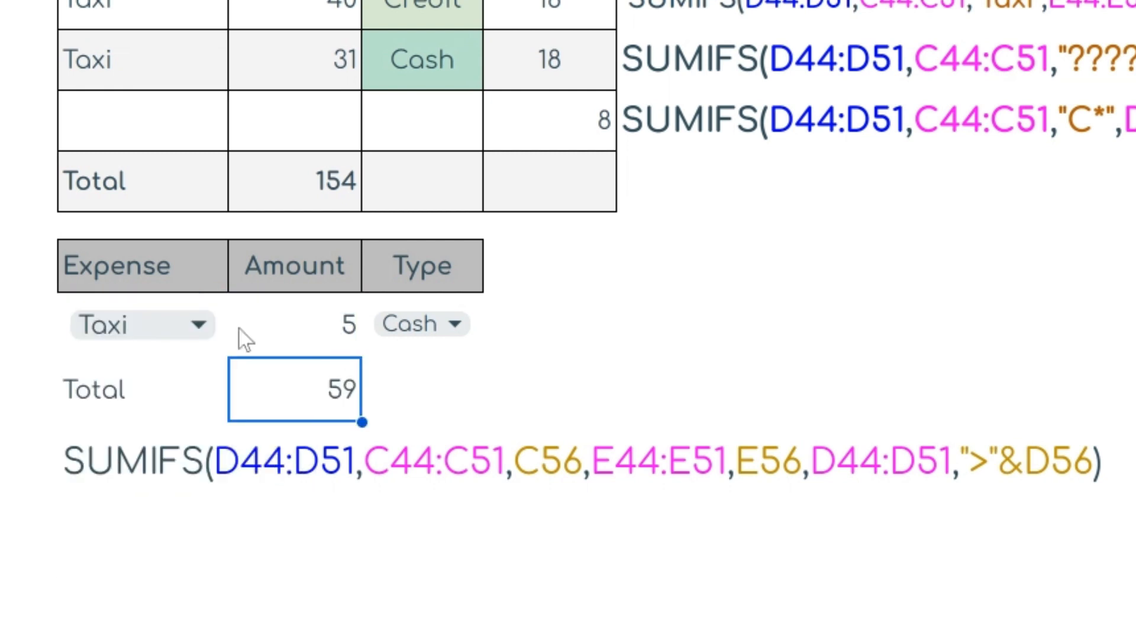
# Set the Expense criterion of the SUMIFS lookup to Coffee and its Amount criterion to 4
pyautogui.click(192, 323)
pyautogui.click(144, 386)
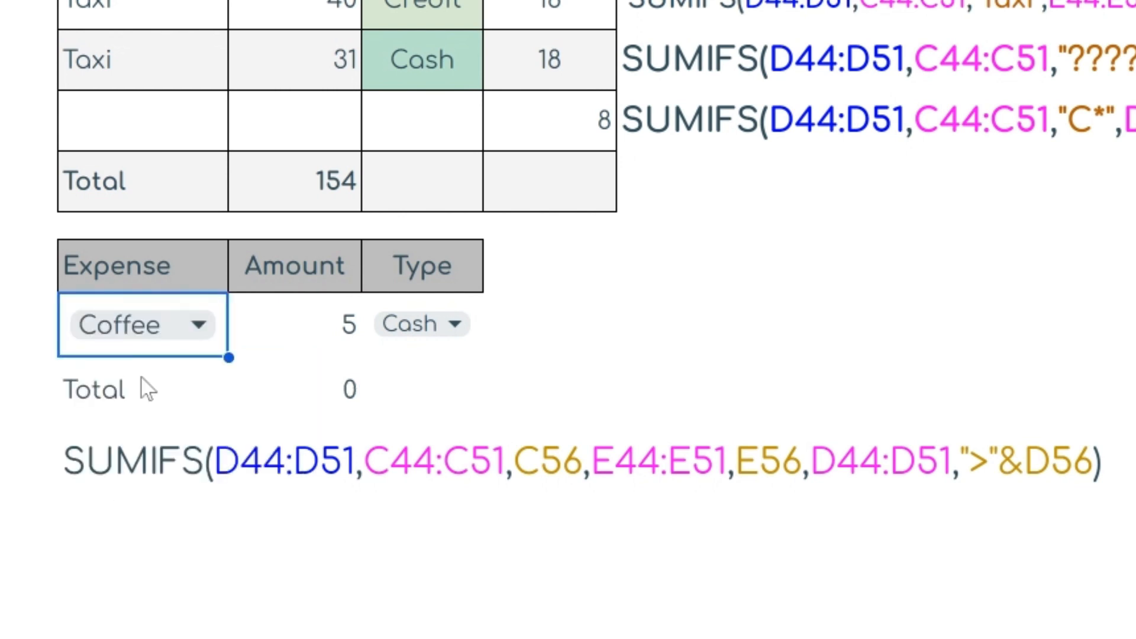
pyautogui.click(317, 342)
pyautogui.write('4')
pyautogui.press('Return')
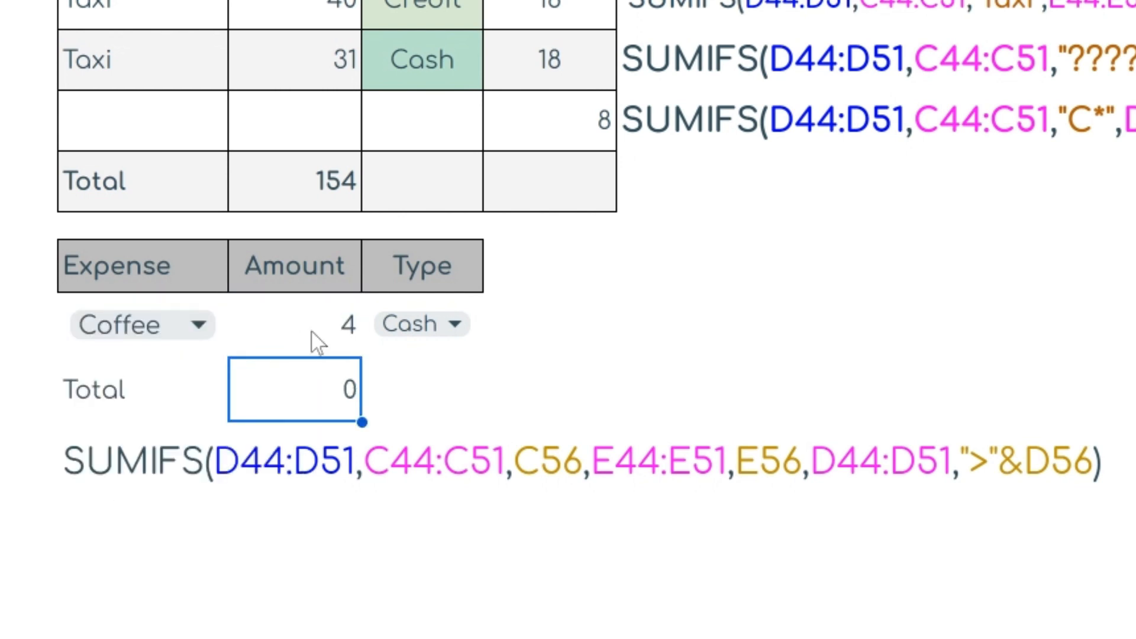
# Reselect Coffee as the Expense criterion and set the Amount criterion to 3
pyautogui.click(198, 326)
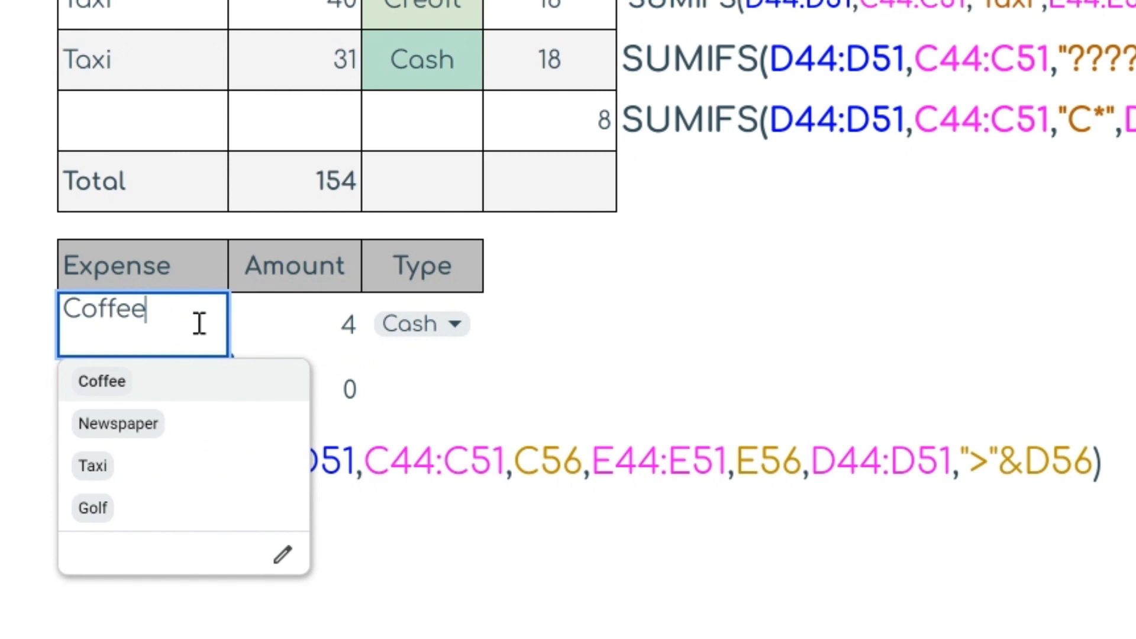
pyautogui.click(116, 395)
pyautogui.click(305, 344)
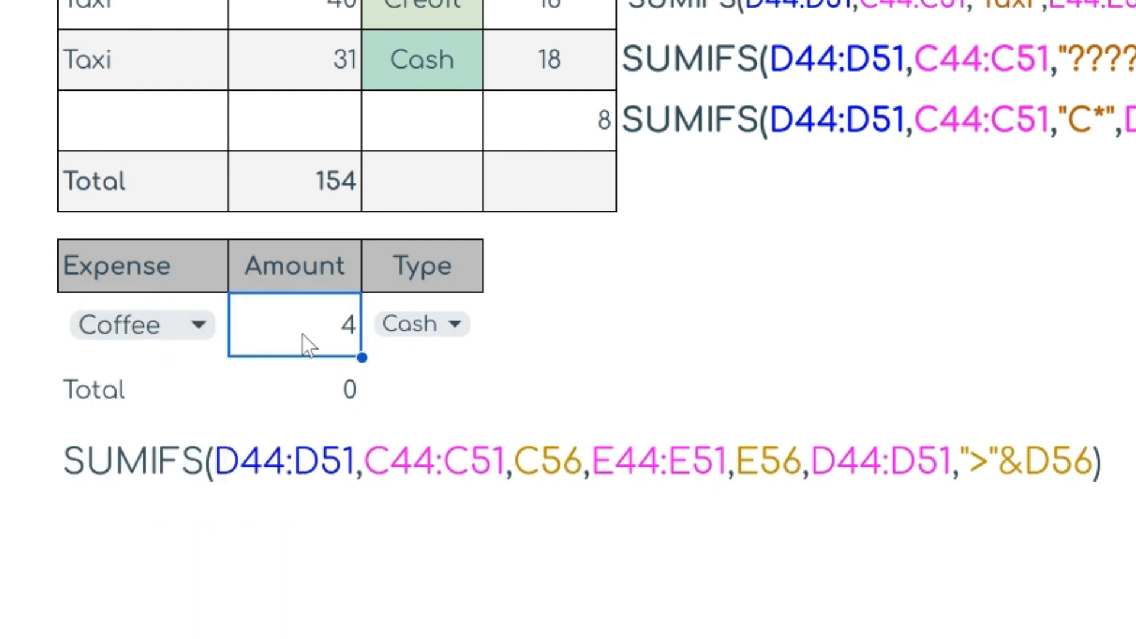
pyautogui.write('3')
pyautogui.press('Return')
# Set the Type criterion of the SUMIFS lookup to Credit and open the Expense choices
pyautogui.click(454, 325)
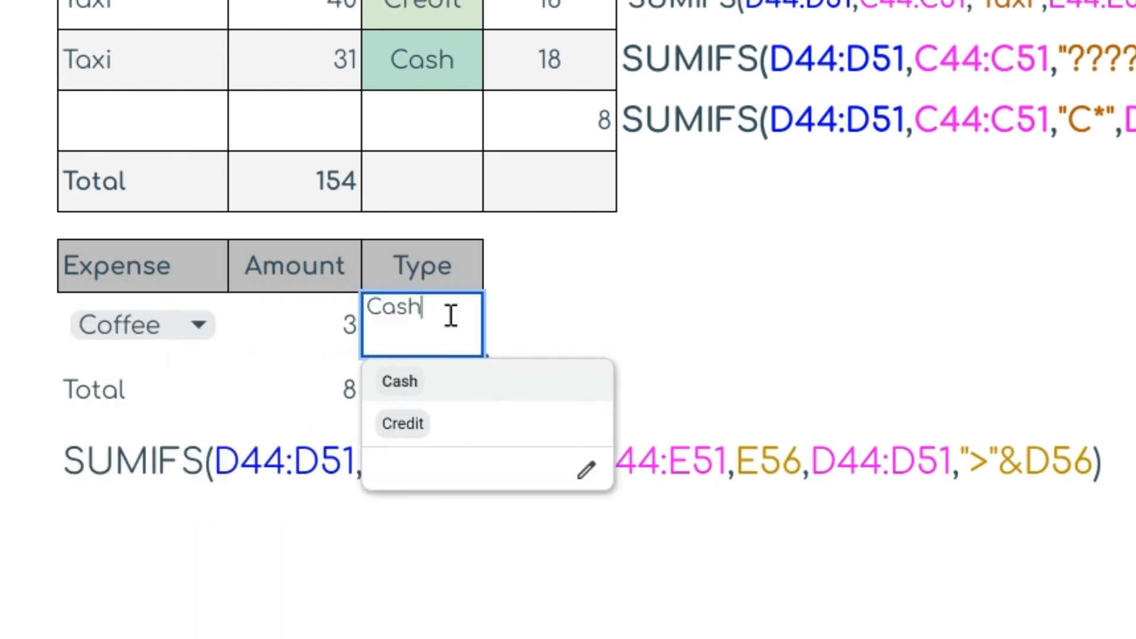
pyautogui.click(403, 424)
pyautogui.click(206, 328)
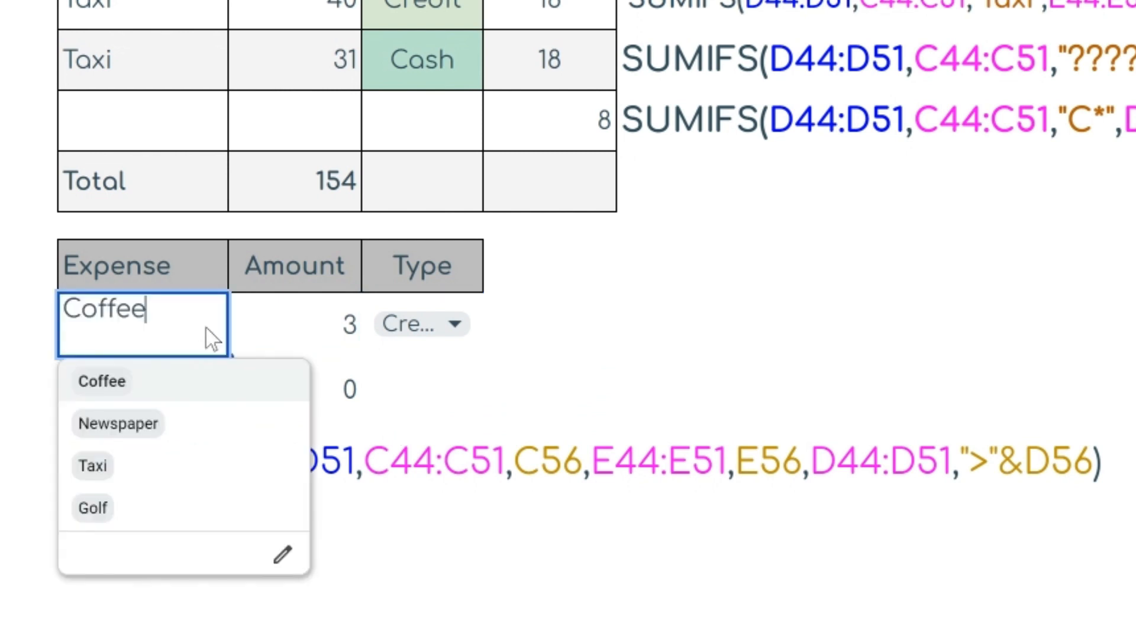